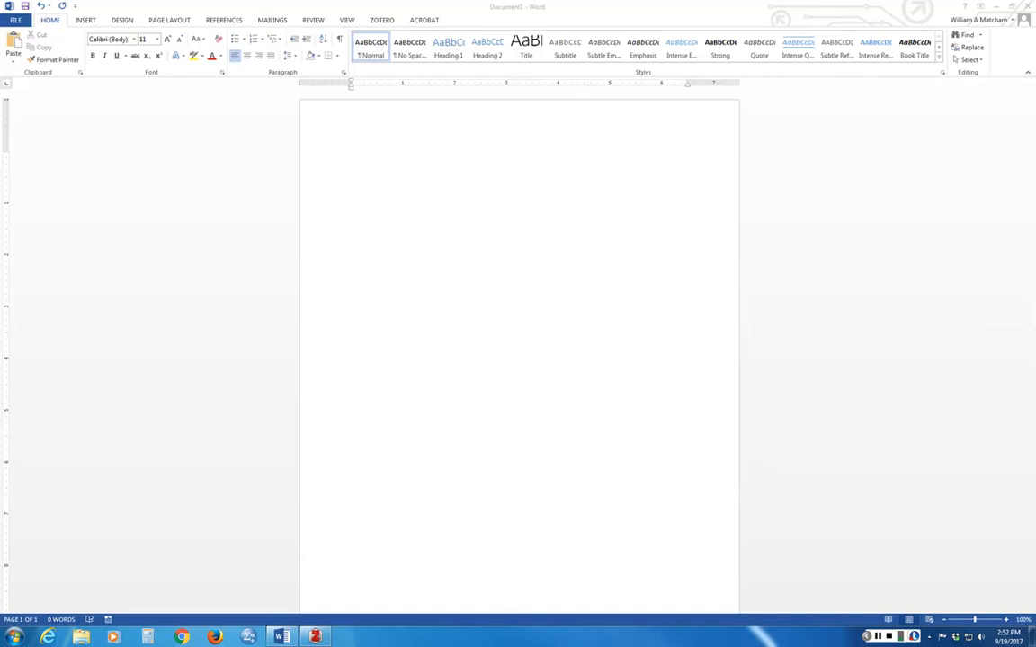
- Write a placeholder paragraph of several nonsense sentences at the start of the blank document
left_click(351, 155)
type("Akljdfd fjdj f;kdjf d;fjd ;kjdkfjdfjd;kajdkfj d;kth;jlkaj;dfj;dfj;d d d; ds ds;lfjsd;fj sd;jsd fkj sd;sdk")
key("BackSpace")
type(". Alf dk")
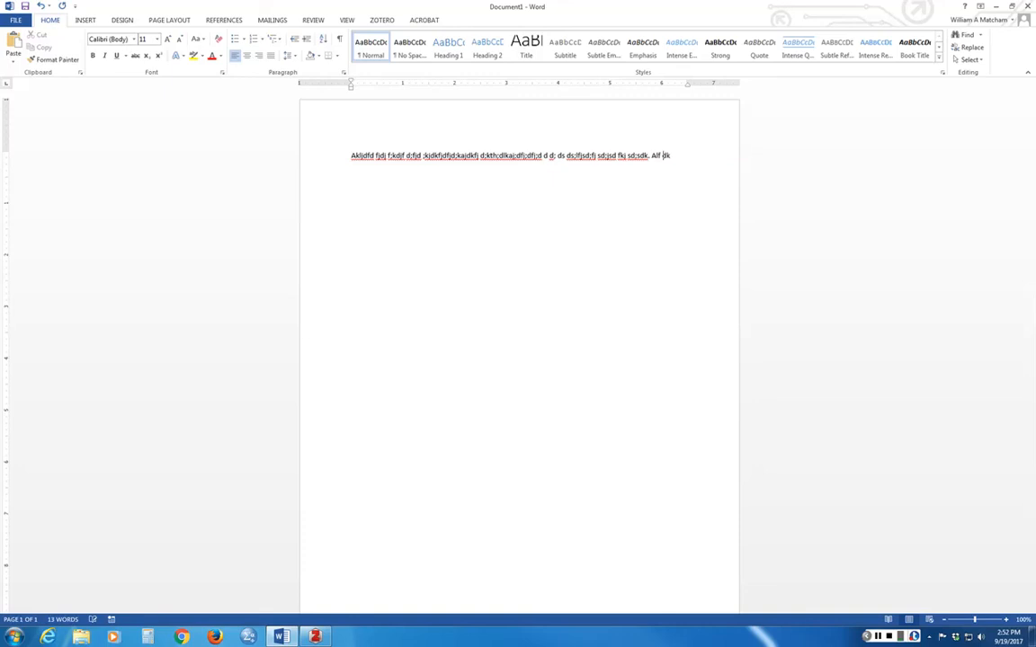
type("a fd;fk ;dlkfdlkfdjflkd jsf;lka jdfjad. Alkdf; kfaj; fjd;lkfjasd;fj ds;fj dkfjd;lkfj;asd")
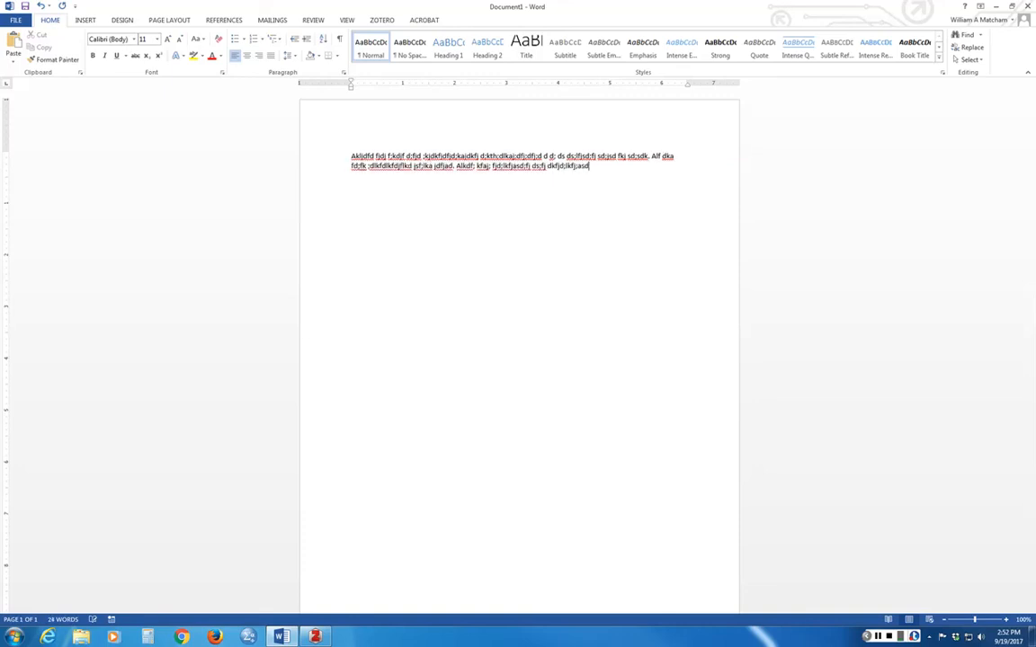
type(". Fakdl fdkf jd;f j;adlfj ;asd fj;das fj;sd .")
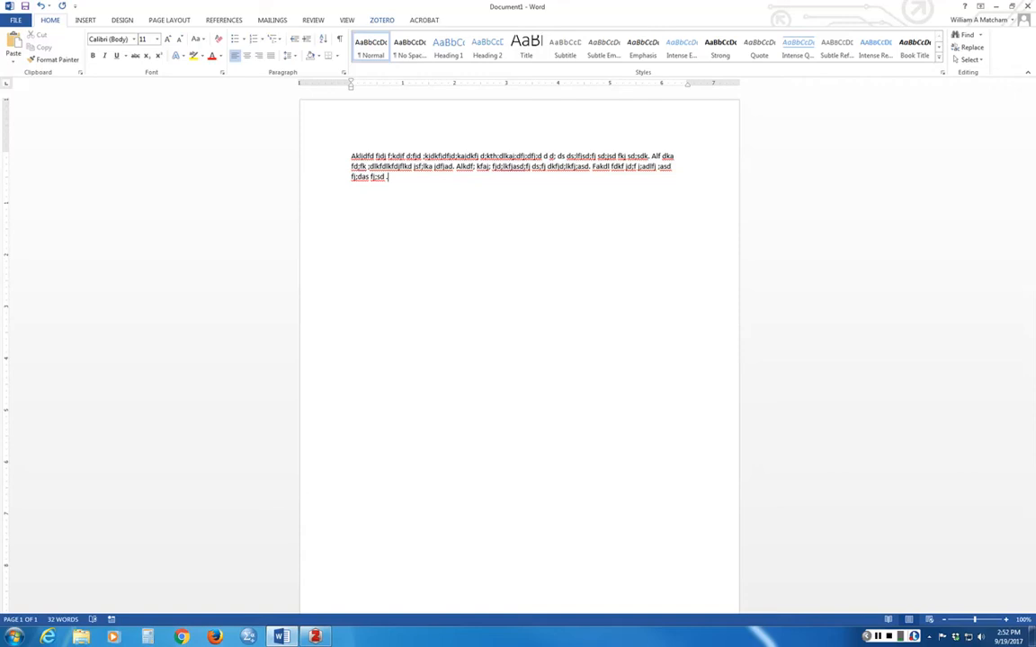
- Insert a Zotero citation for the 2016 book The Big Book before the period of the first sentence
left_click(383, 20)
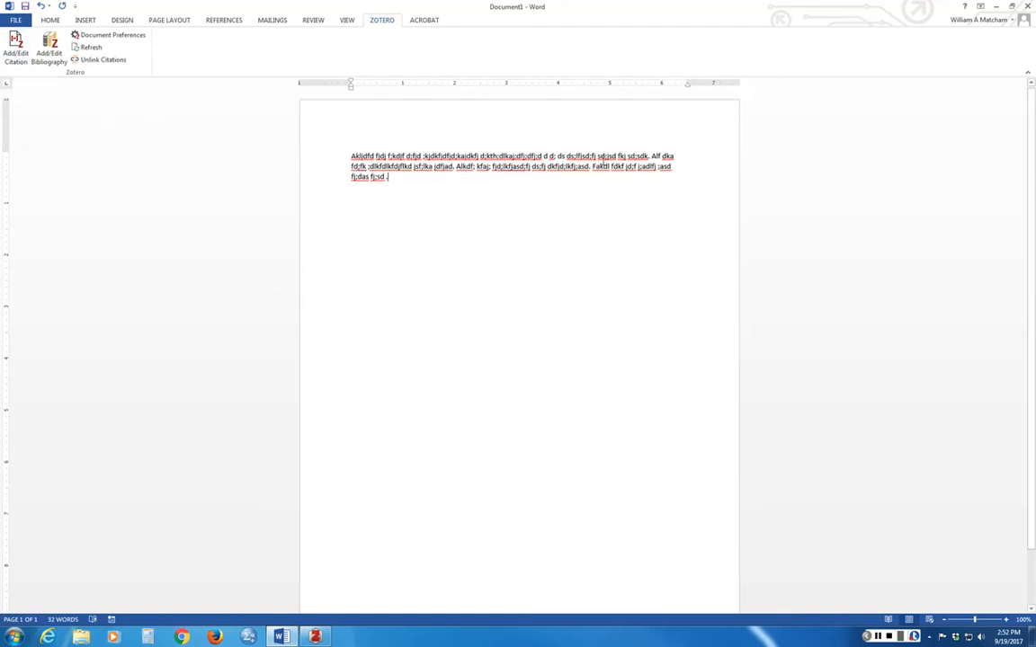
left_click(590, 167)
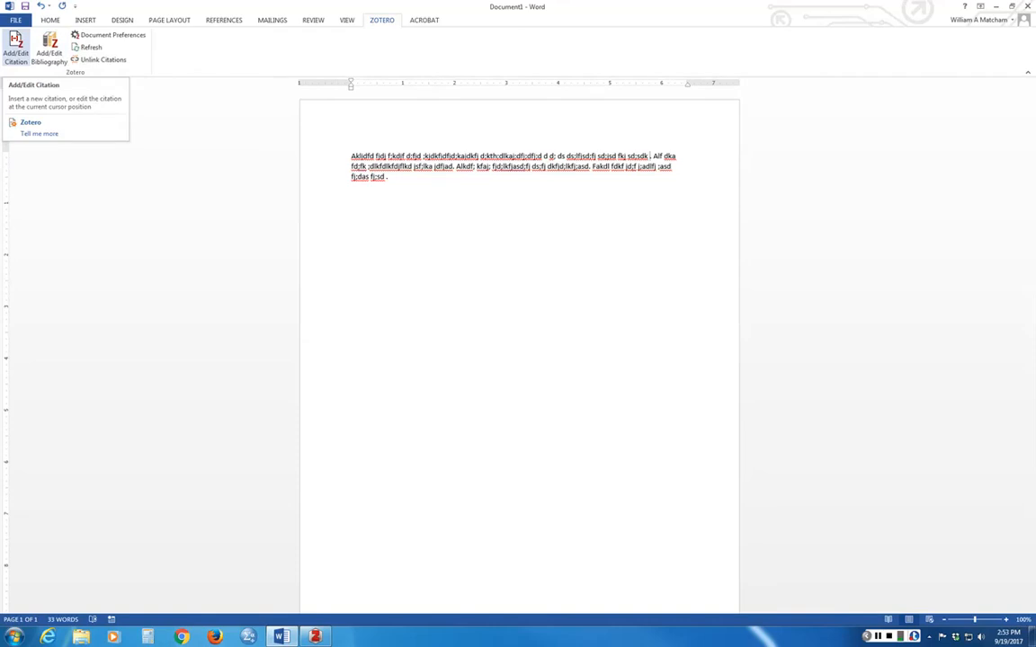
left_click(15, 47)
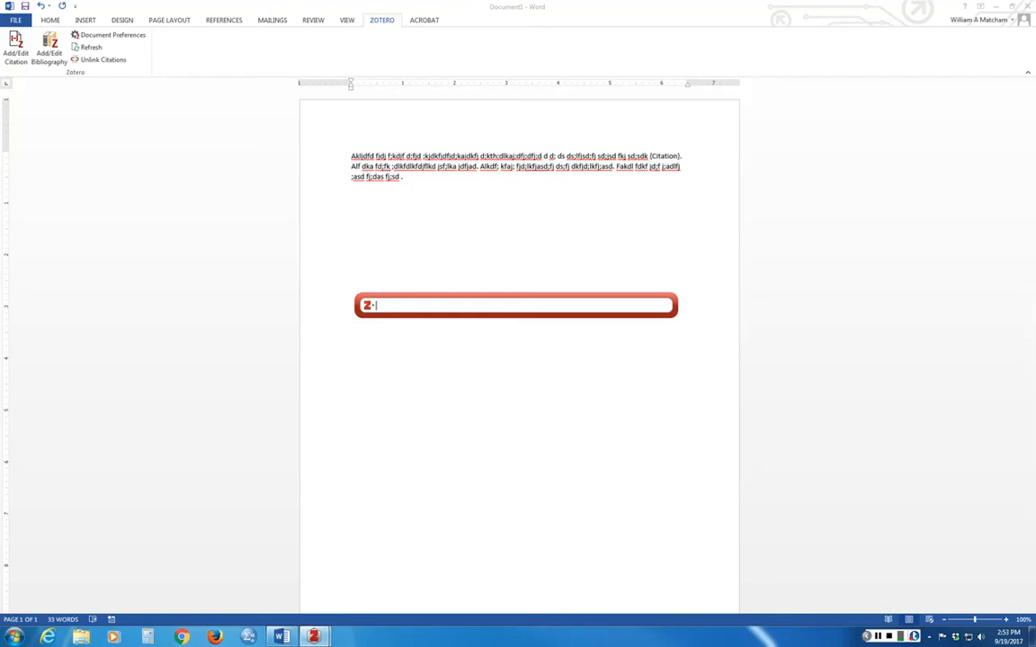
type("th, 2016")
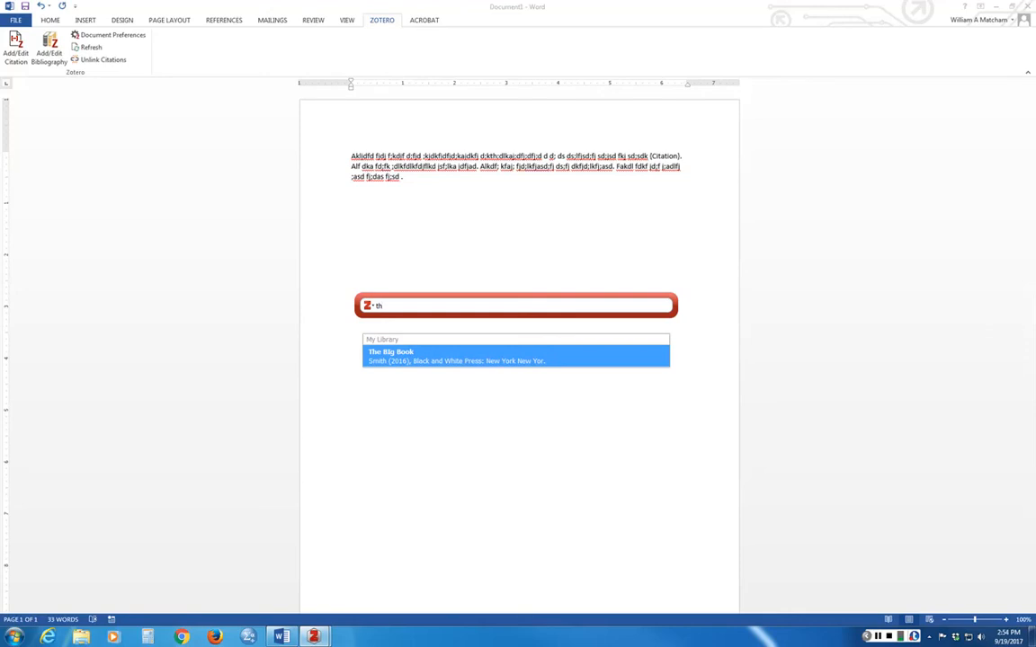
key("Return")
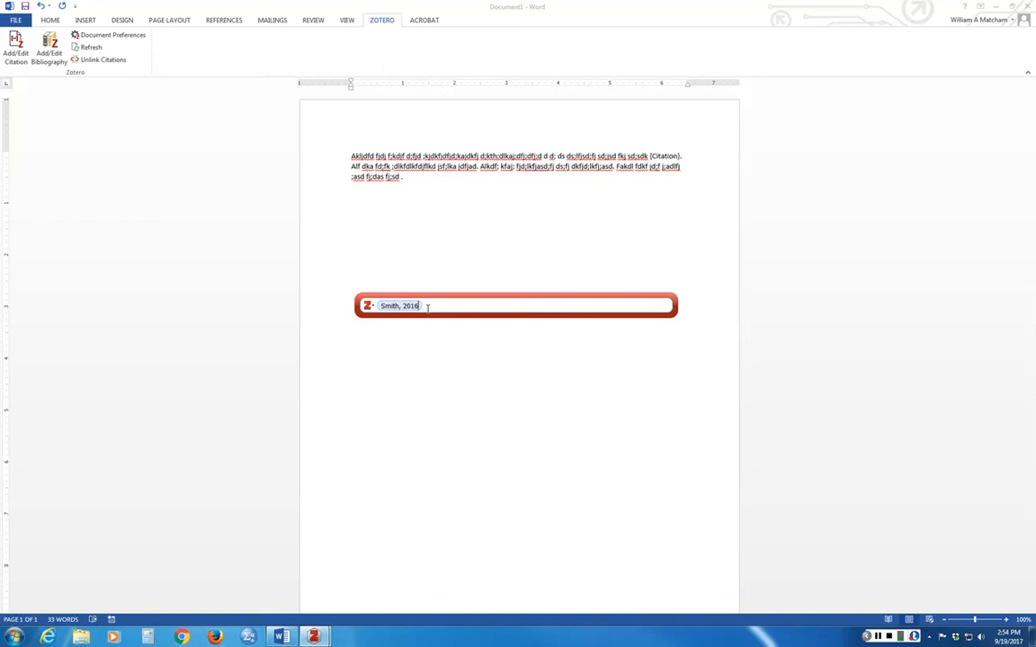
key("Return")
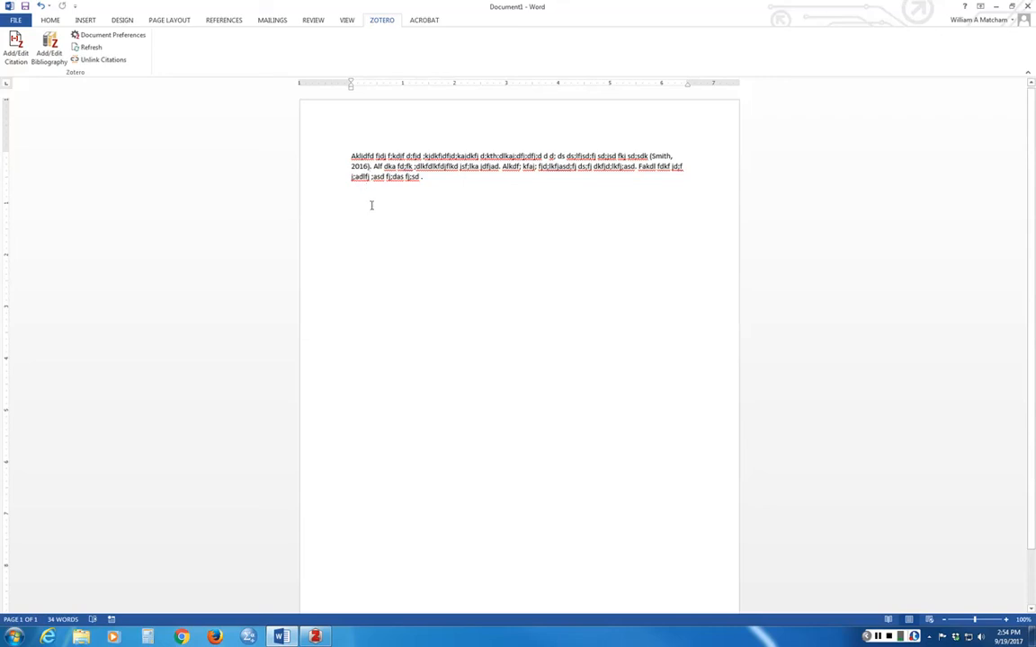
- Insert a Zotero citation for Beyond Bullet Points before the period of the second sentence
left_click(500, 169)
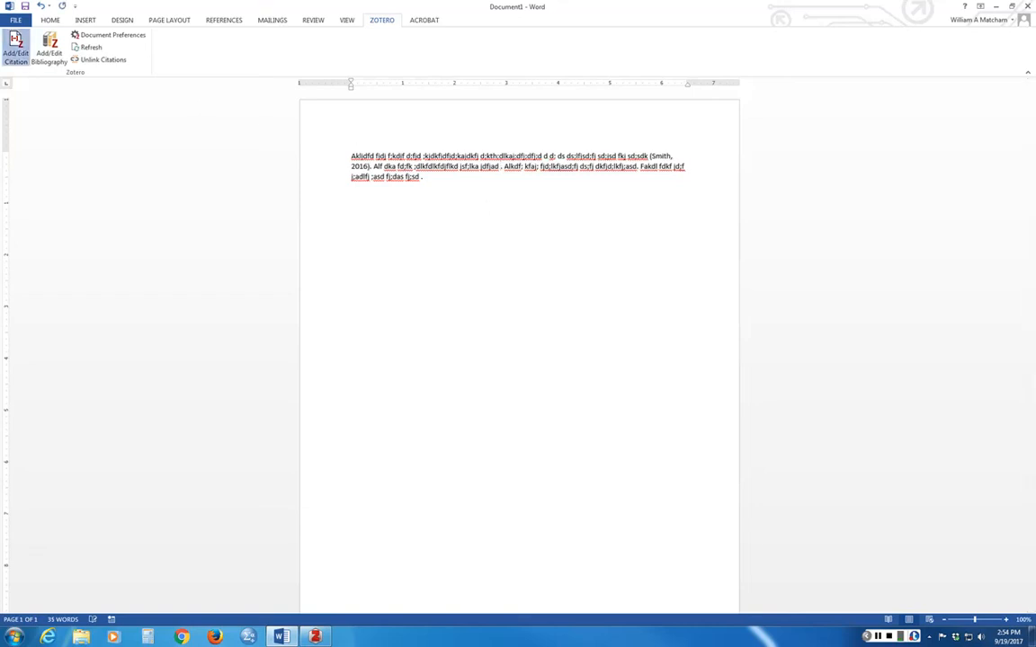
left_click(15, 49)
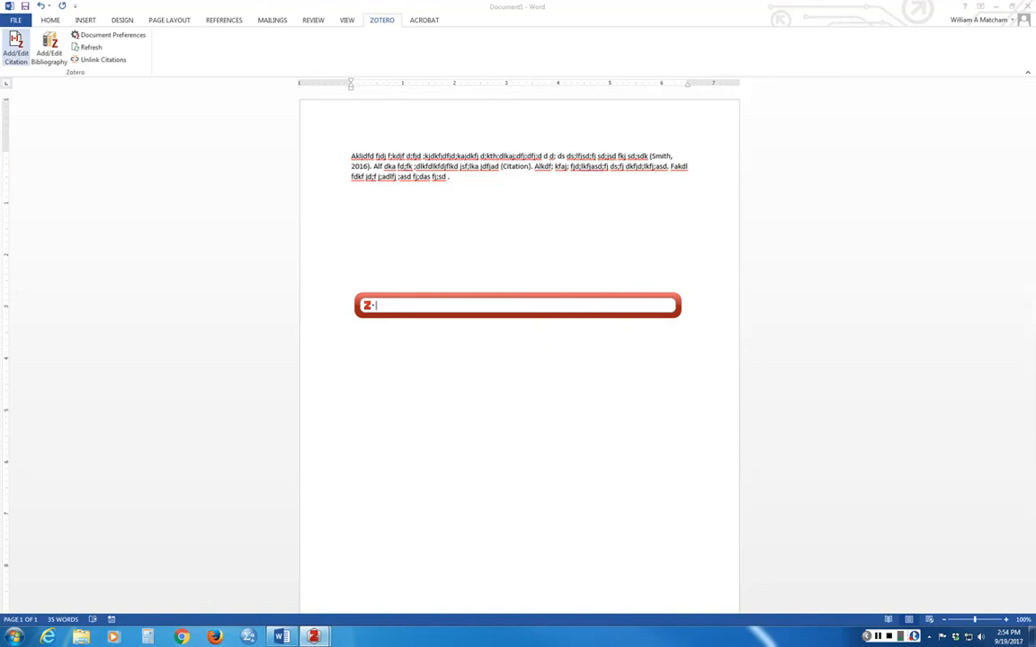
type("bey")
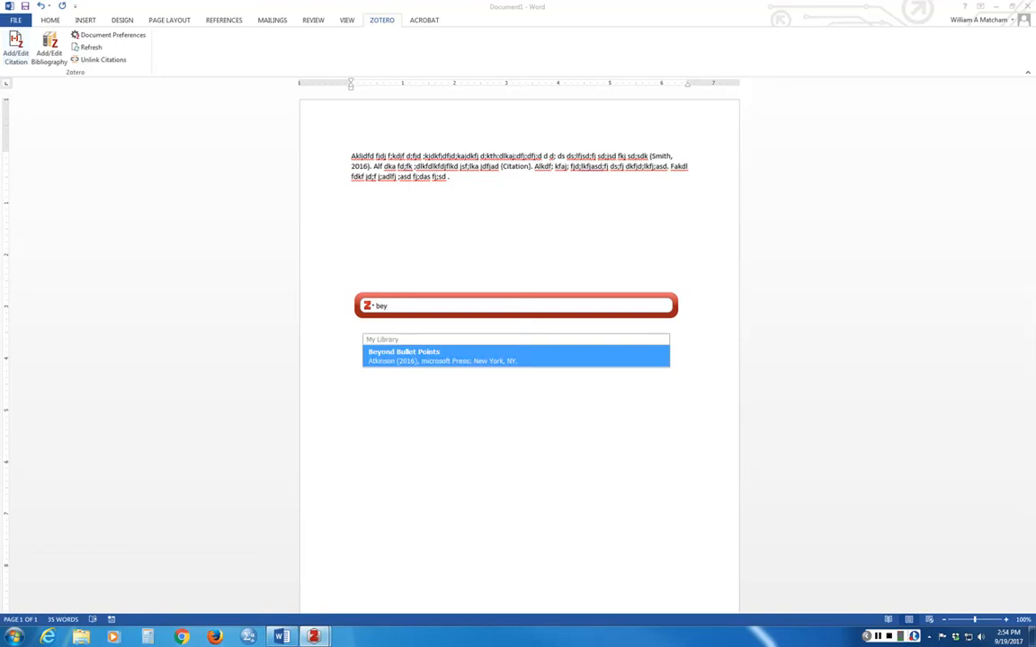
key("Return")
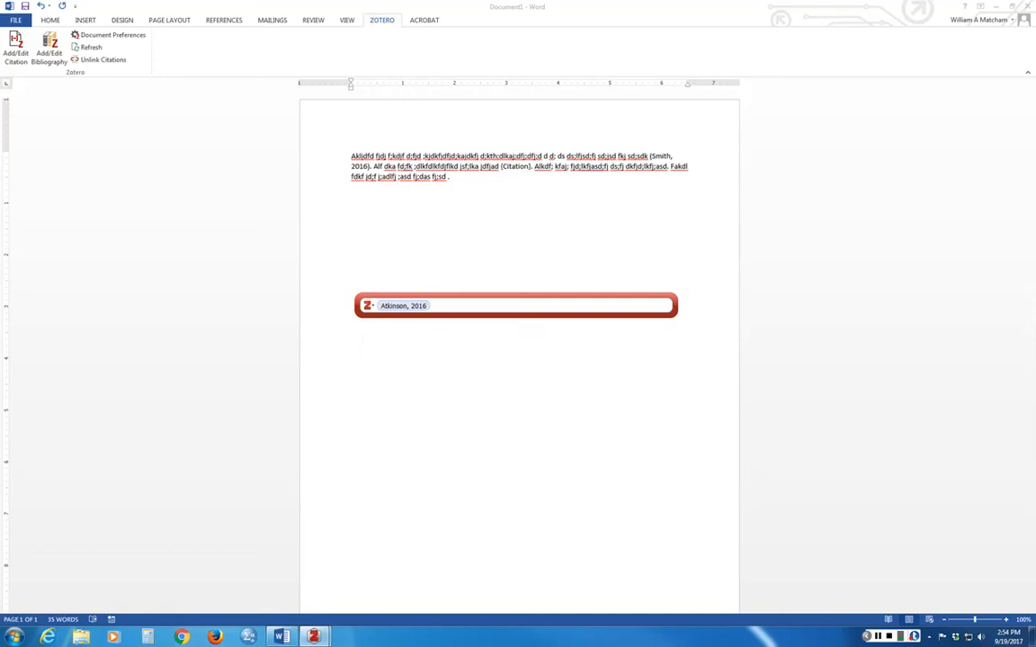
key("Return")
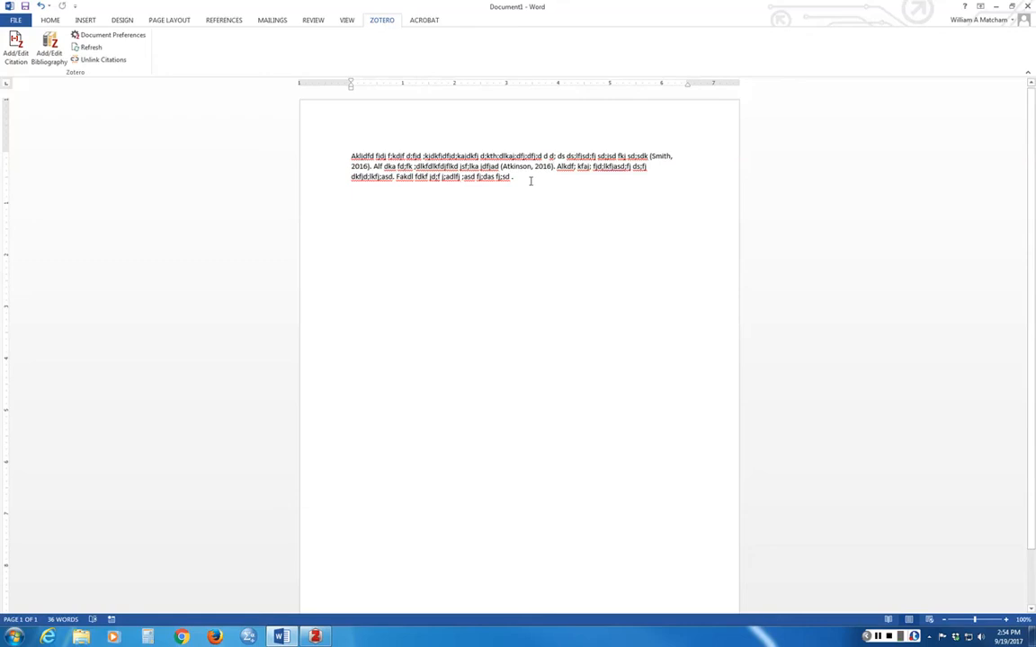
- Add a centered heading "References" a few lines below the paragraph, followed by a new line
left_click(531, 182)
key("Return")
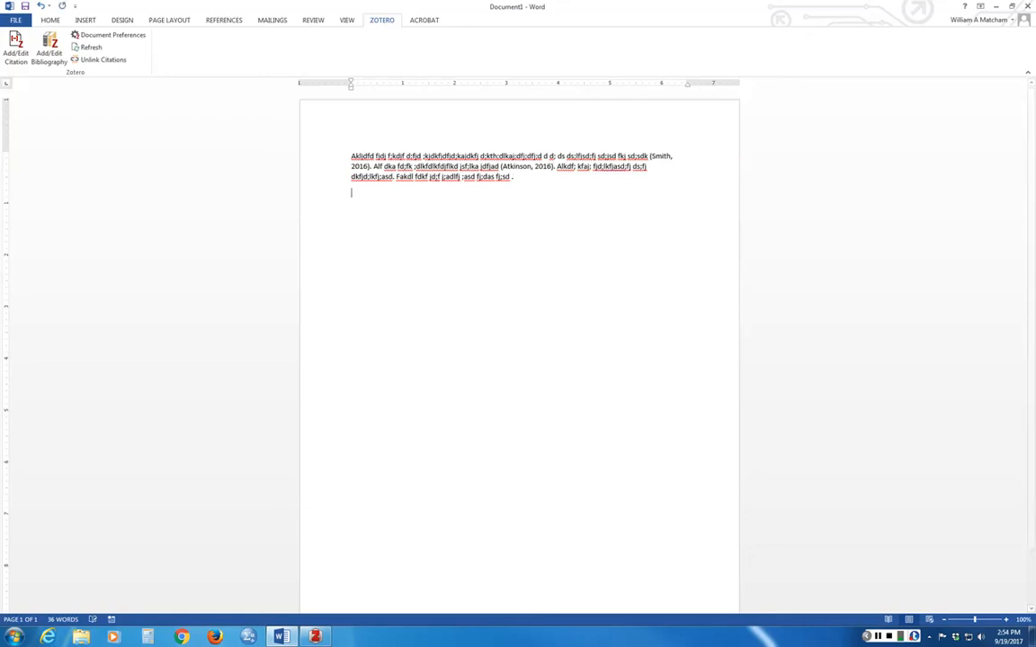
key("Return")
key("Return")
type("Ref")
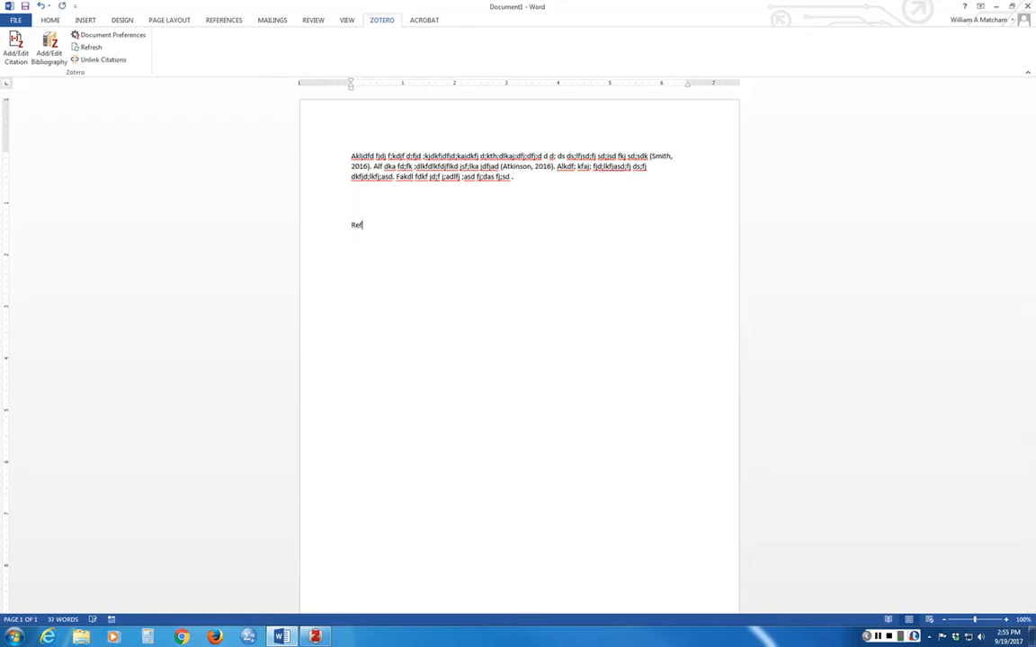
type("erences")
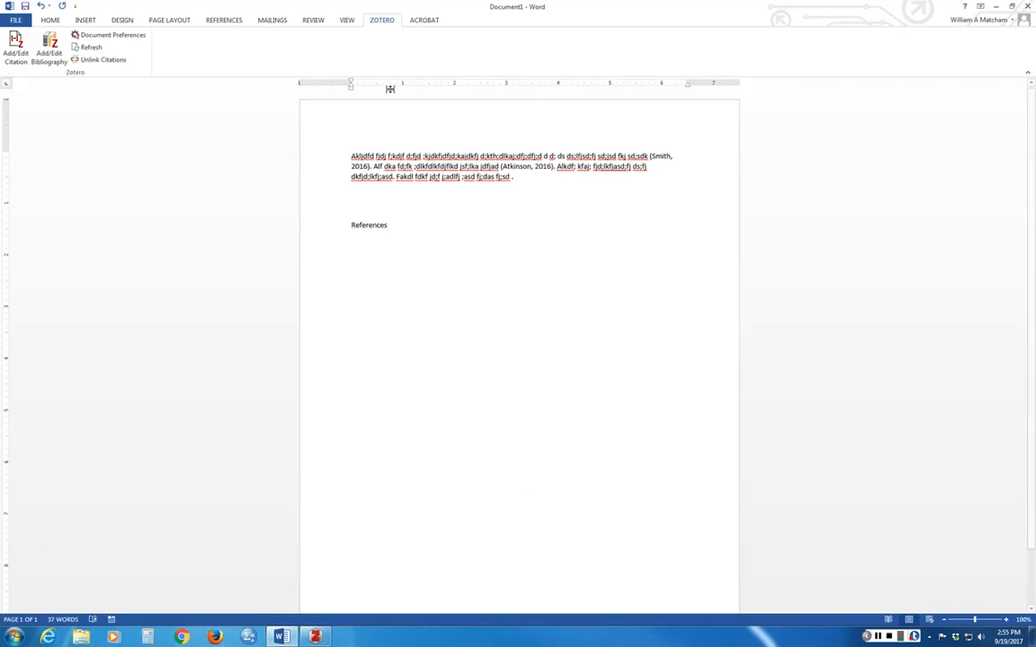
left_click(49, 20)
left_click(246, 56)
key("Return")
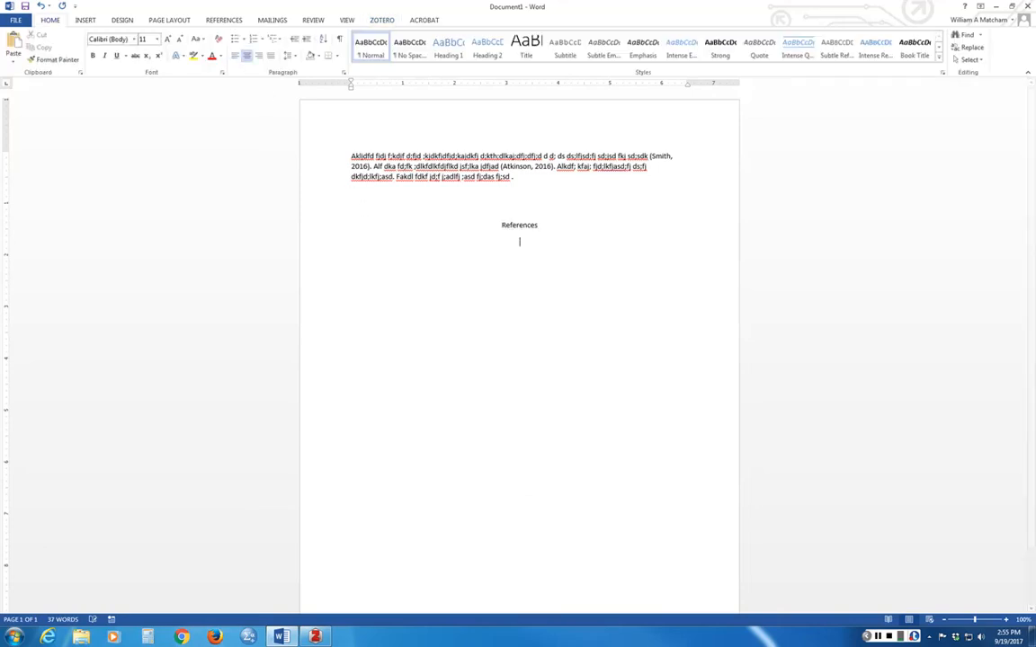
- Left-align the line under the References heading and insert the Zotero bibliography there
left_click(235, 56)
left_click(382, 20)
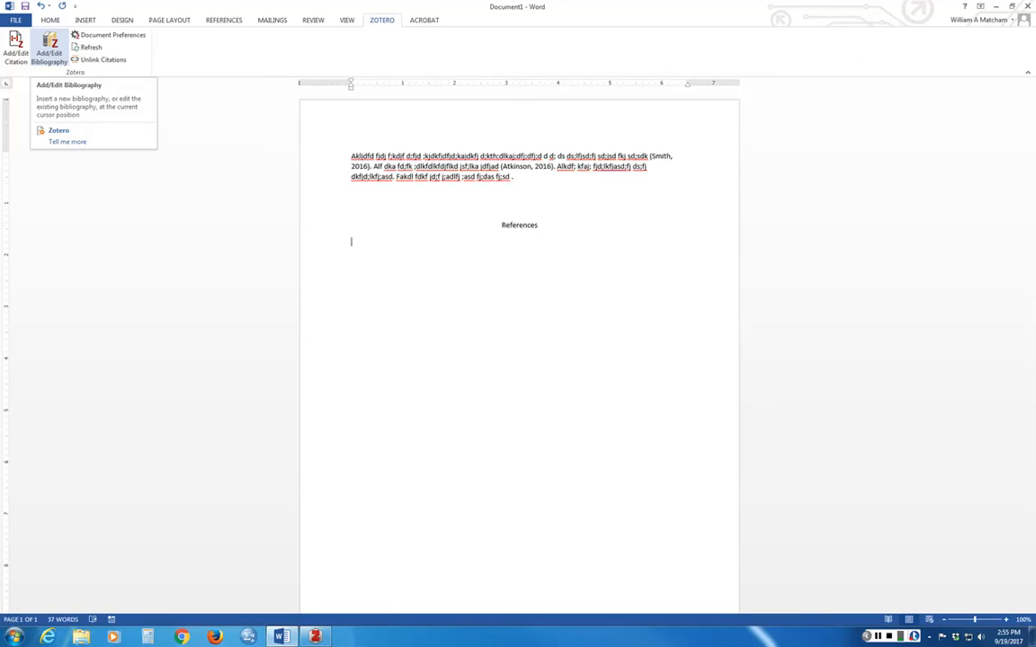
left_click(50, 49)
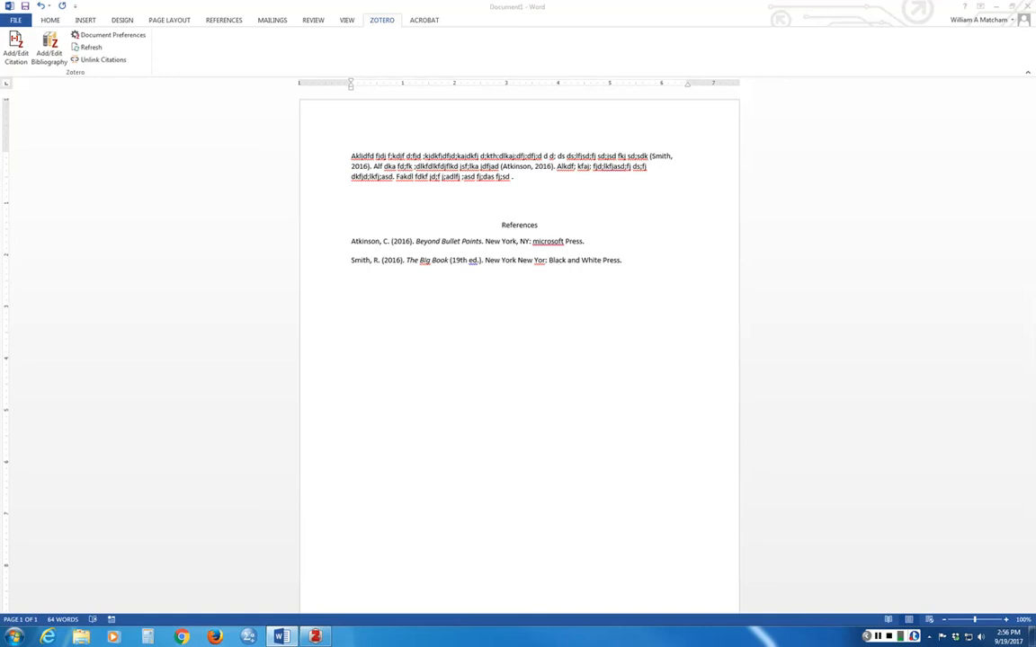
- Switch to the Zotero library and set the publication place of The Big Book to "New York, NY"
left_click_drag(0, 135, 485, 122)
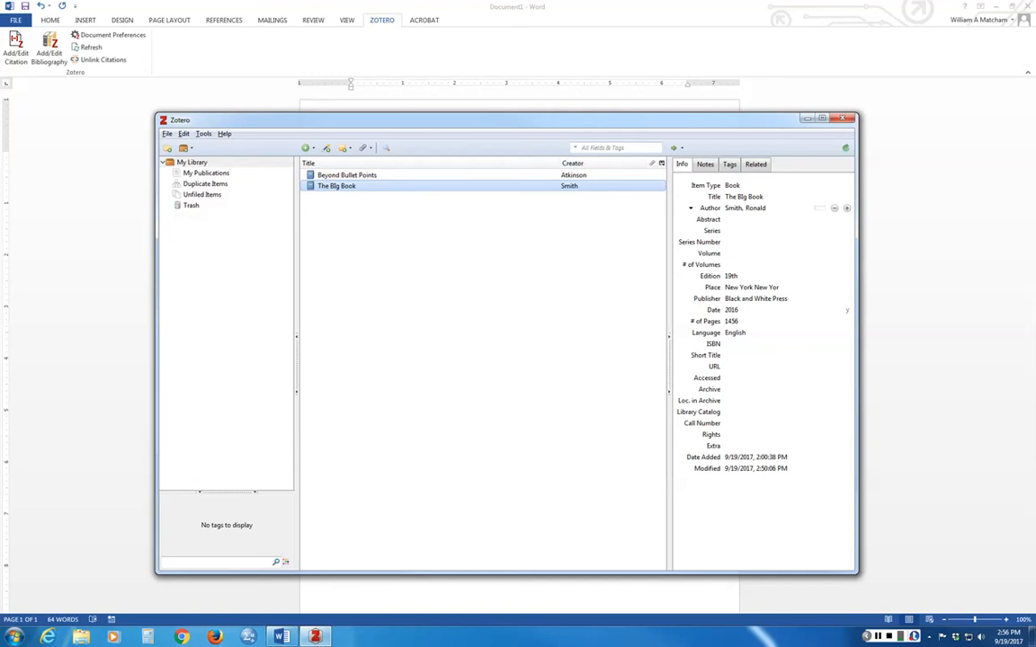
key("Tab")
key("Tab")
key("Tab")
key("Tab")
key("Tab")
key("Tab")
key("Tab")
key("Tab")
key("Tab")
key("Tab")
key("Tab")
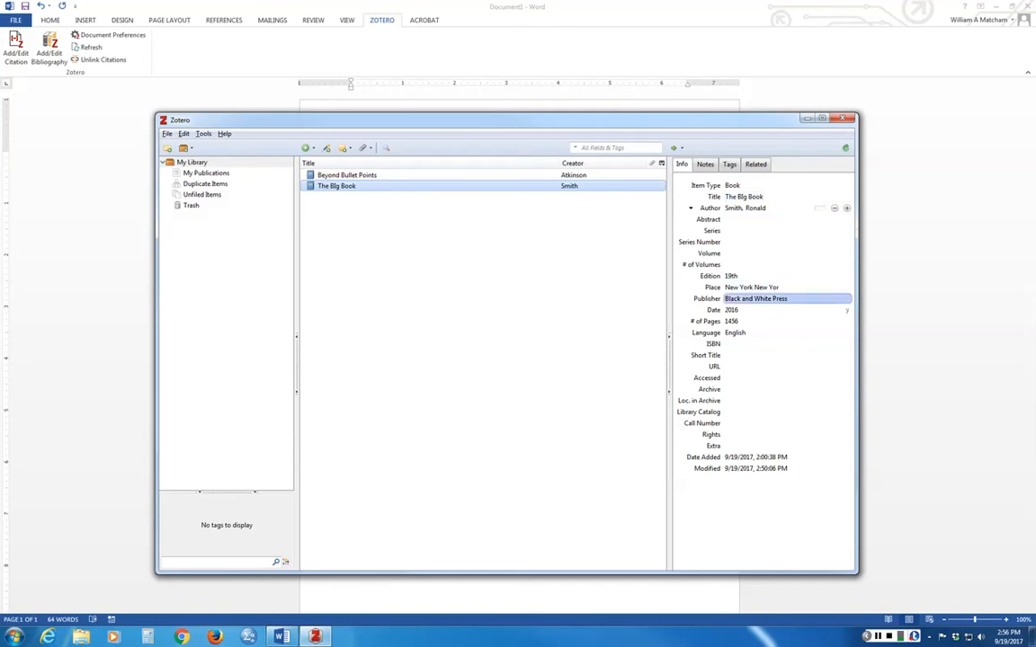
key("shift+Tab")
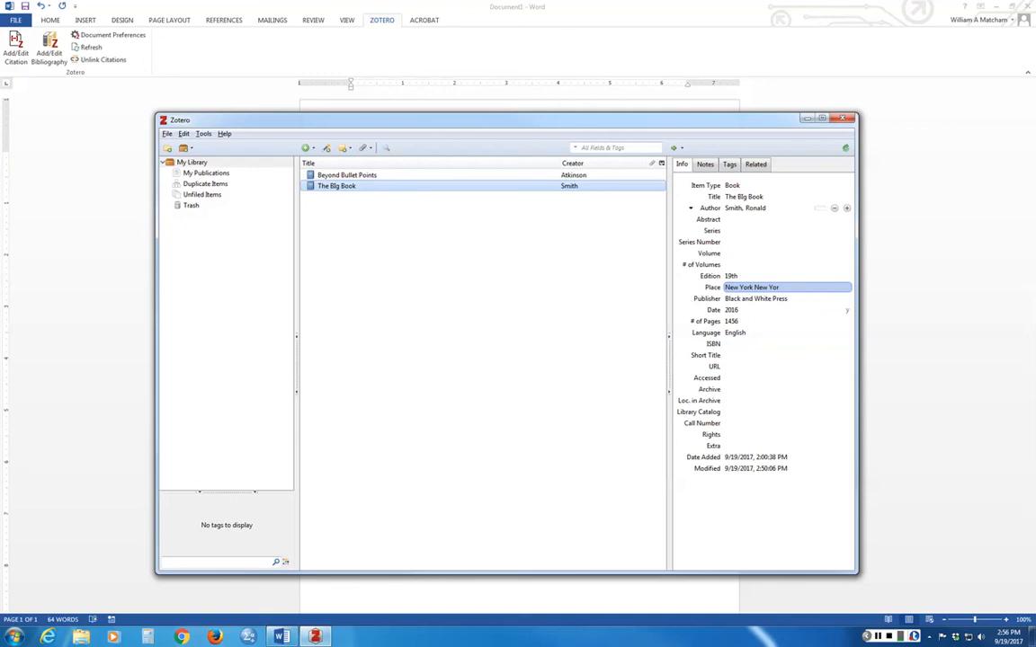
left_click(781, 287)
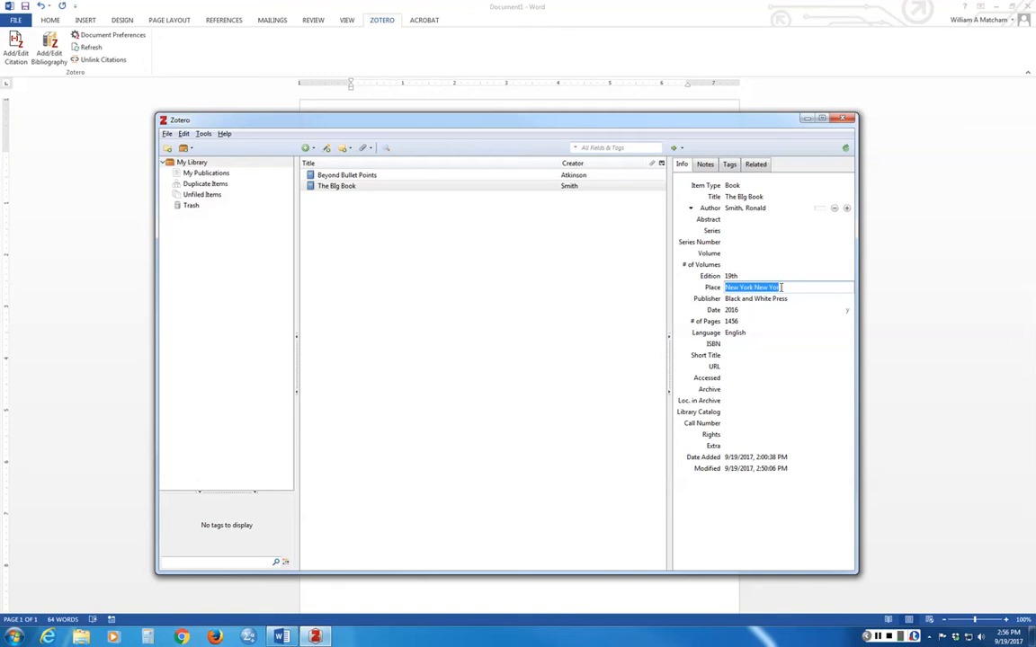
left_click(780, 286)
key("BackSpace")
key("BackSpace")
key("BackSpace")
key("BackSpace")
key("BackSpace")
key("BackSpace")
key("BackSpace")
key("BackSpace")
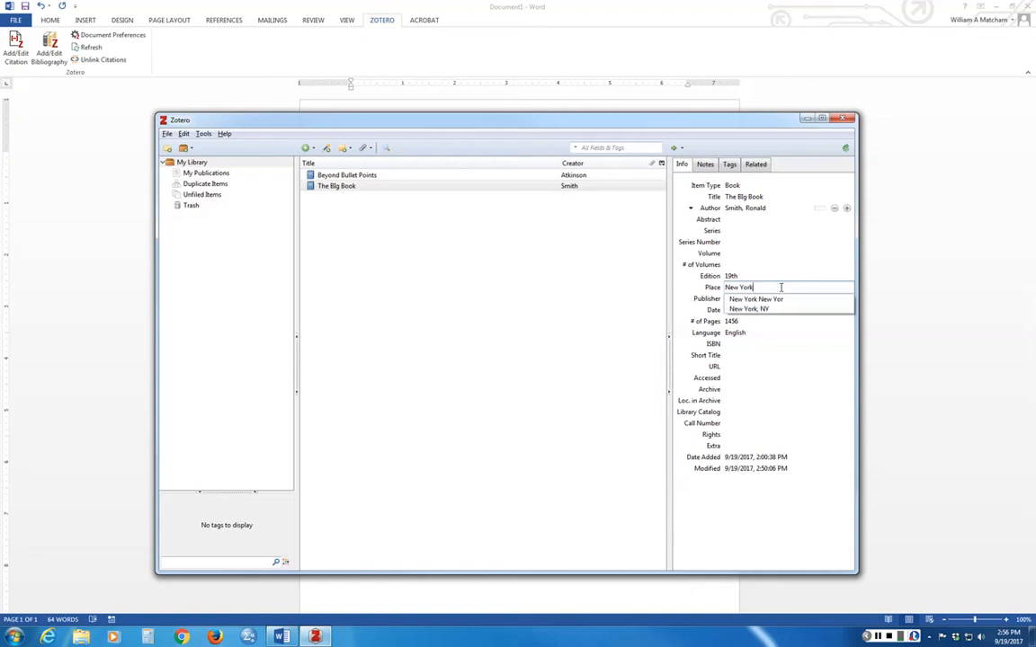
key("Down")
key("Down")
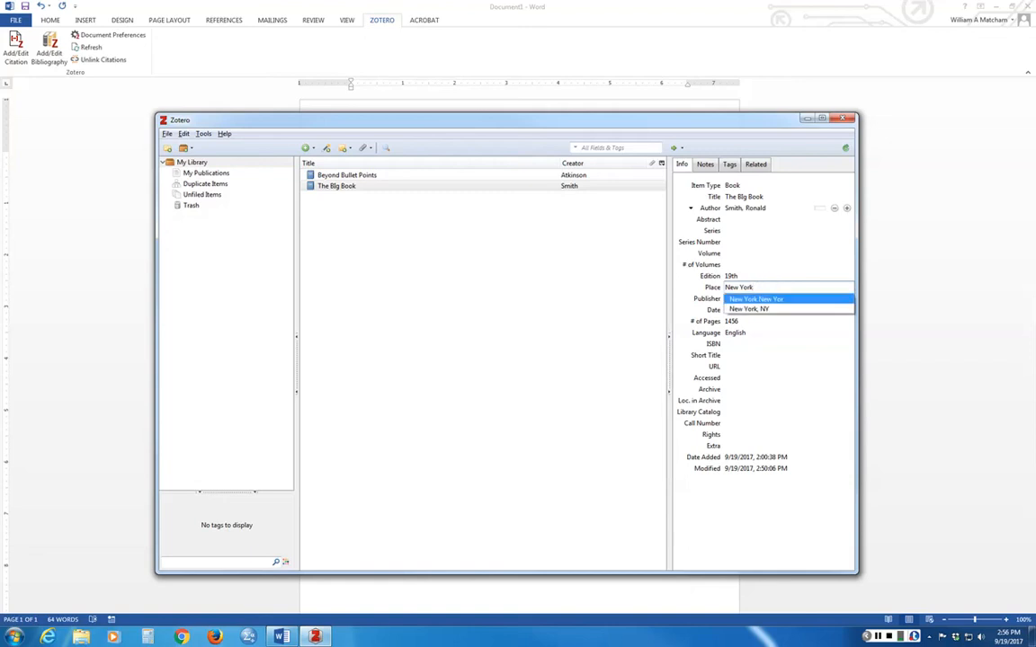
key("Return")
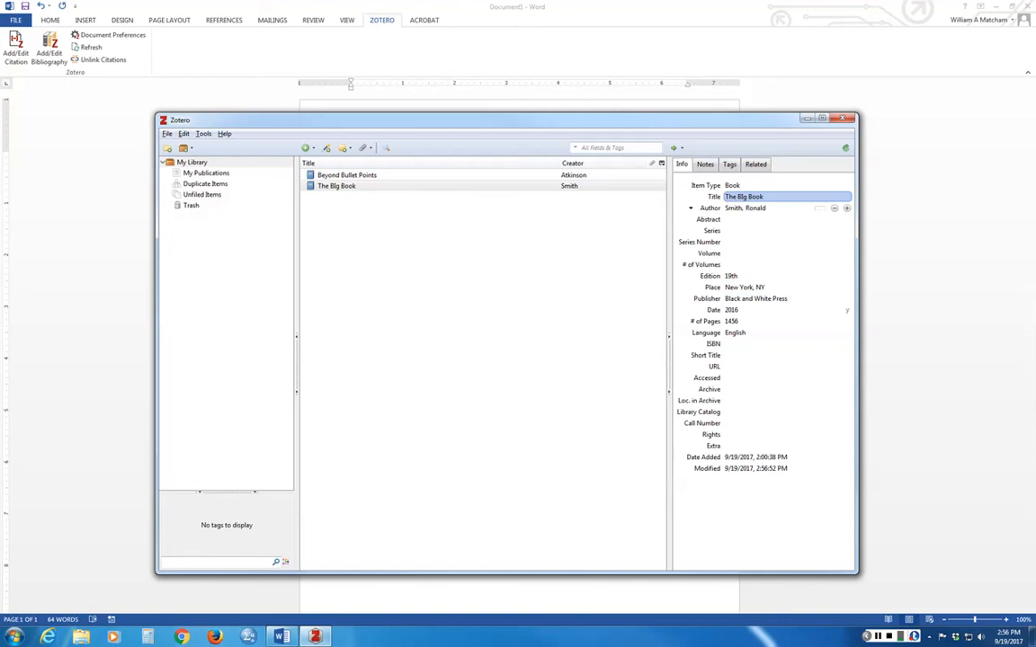
- Correct the capitalization of the title to "The Big Book" and refresh the citations in the Word document
left_click(743, 196)
left_click(743, 196)
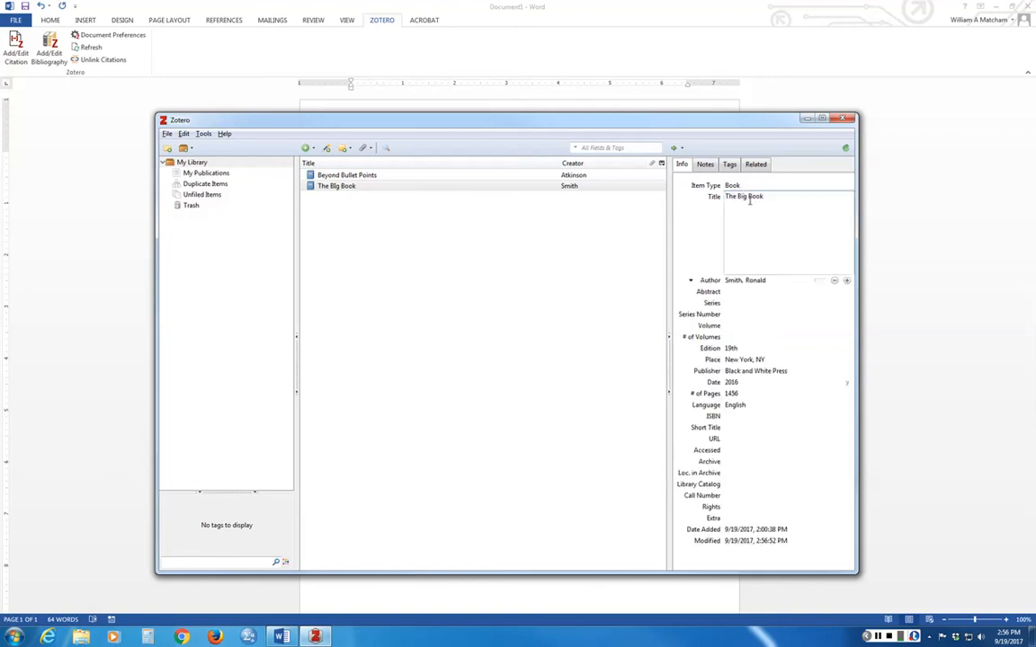
key("Return")
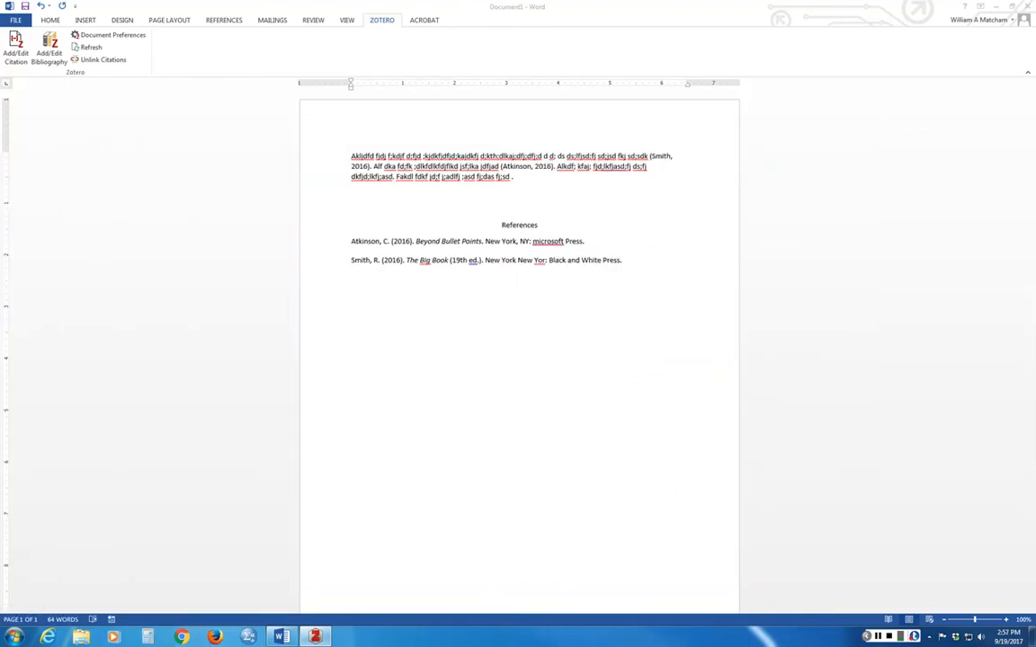
left_click(89, 46)
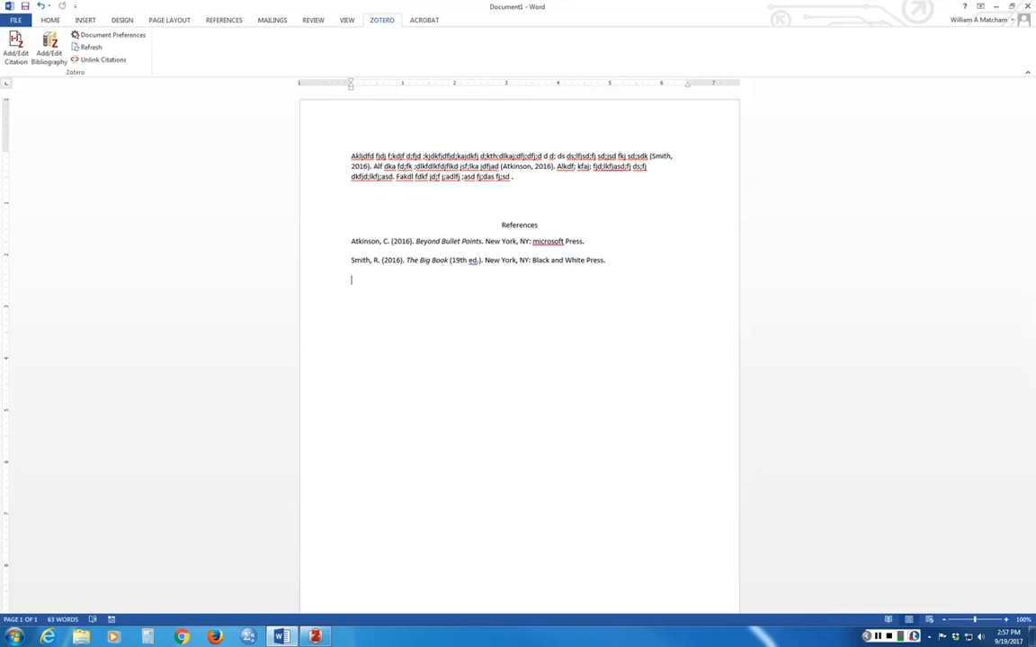
- In Zotero, set the publisher of Beyond Bullet Points to "Microsoft Press", and refresh the citations in the Word document
left_click_drag(0, 158, 220, 111)
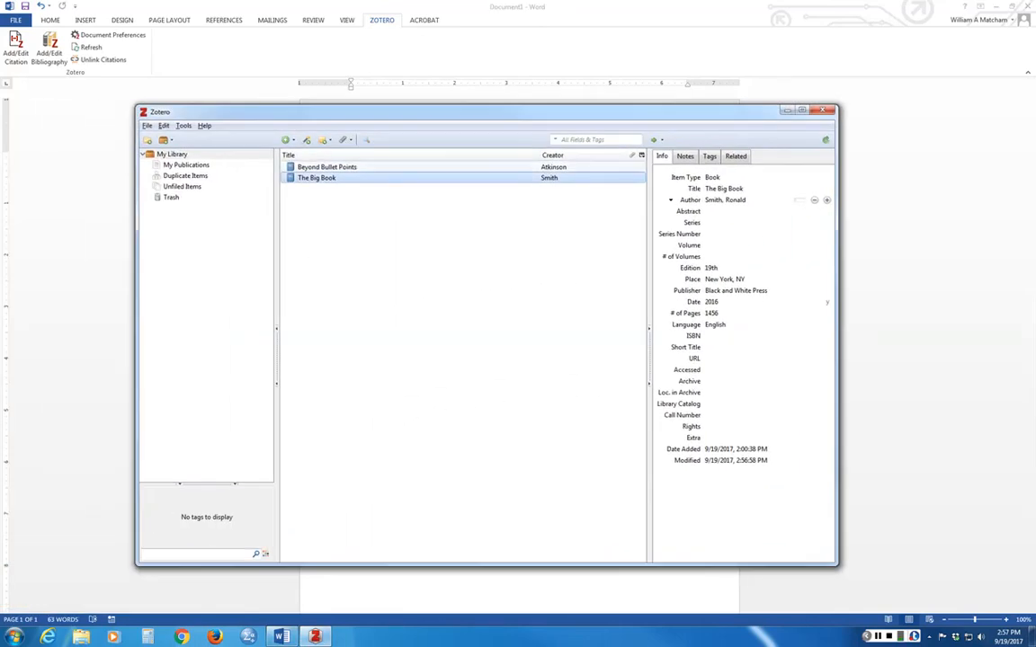
left_click(327, 167)
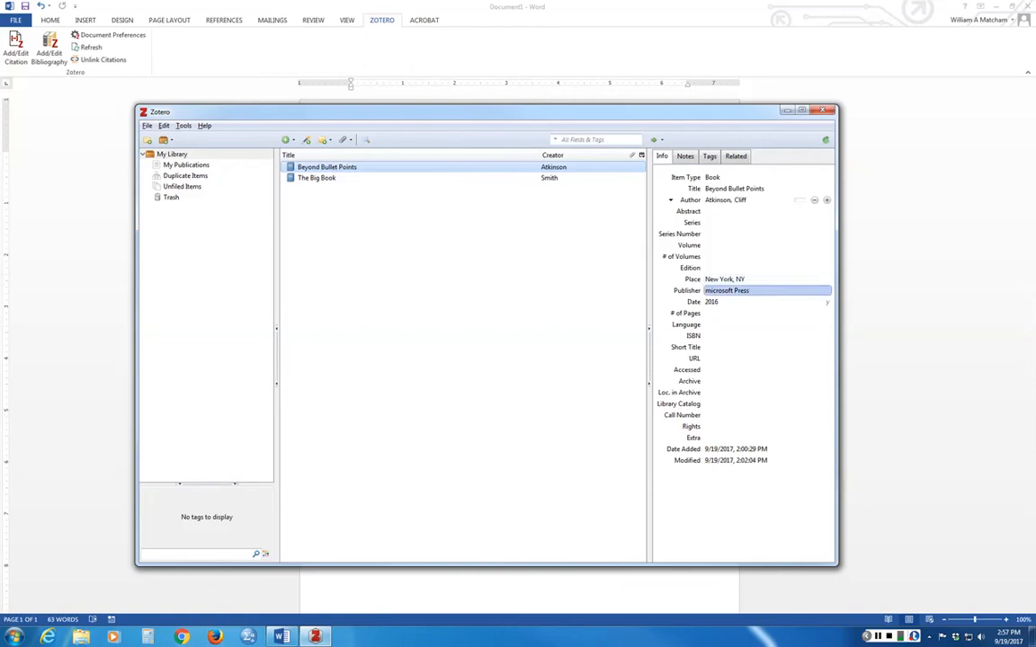
left_click(720, 291)
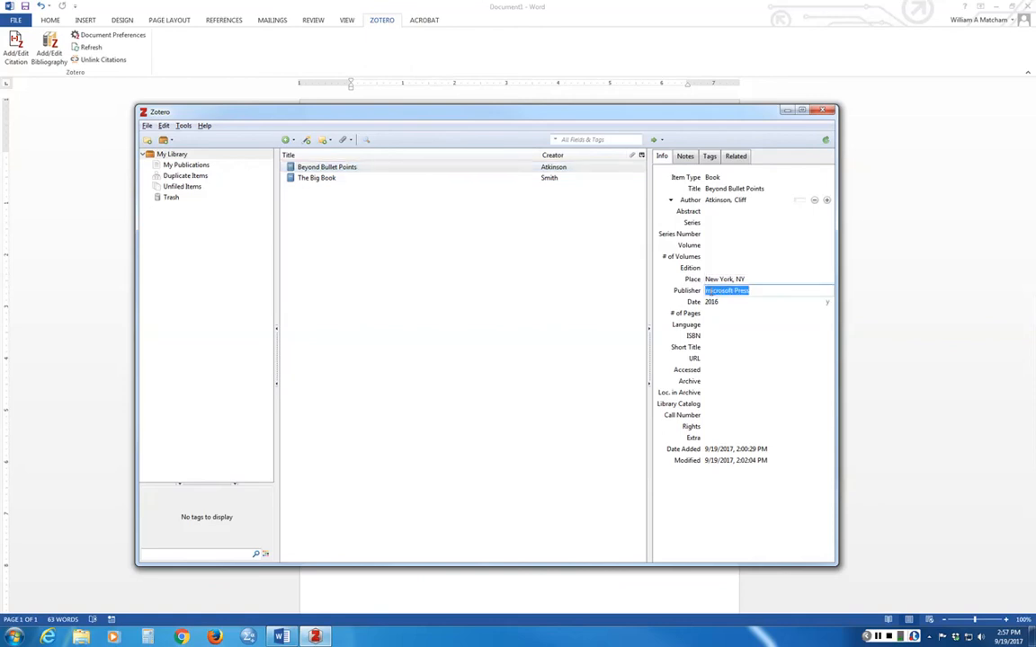
left_click(708, 291)
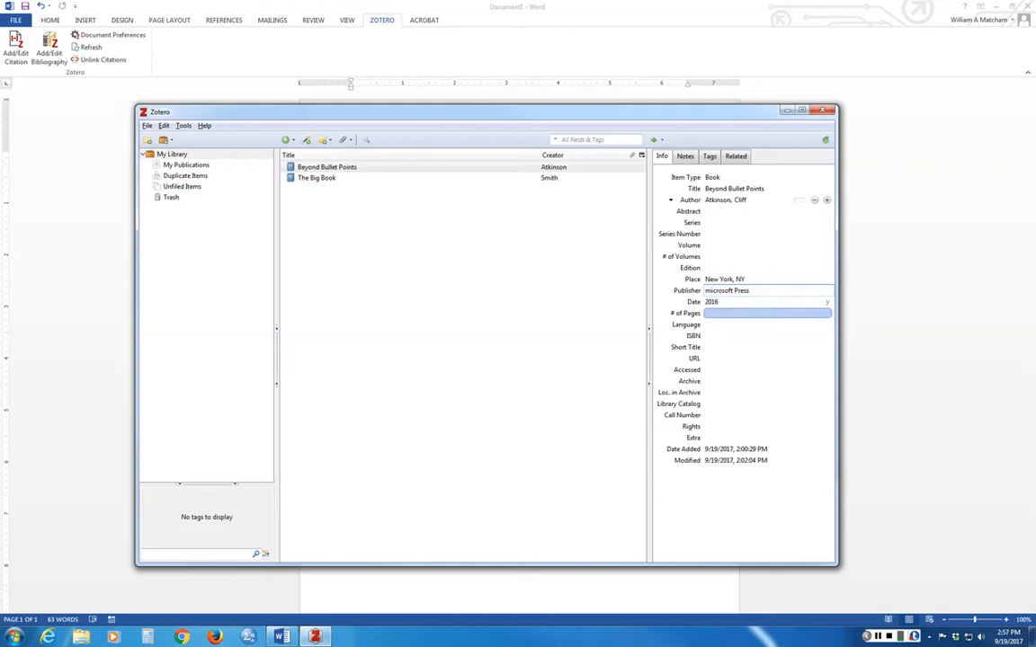
key("BackSpace")
type("M")
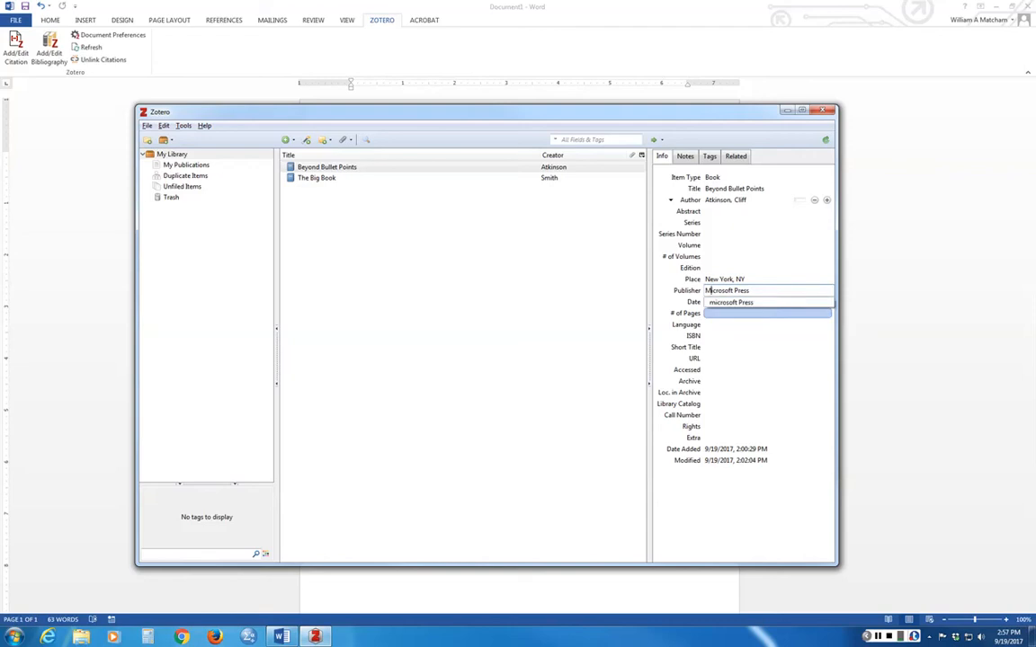
key("Tab")
type("2016")
key("Return")
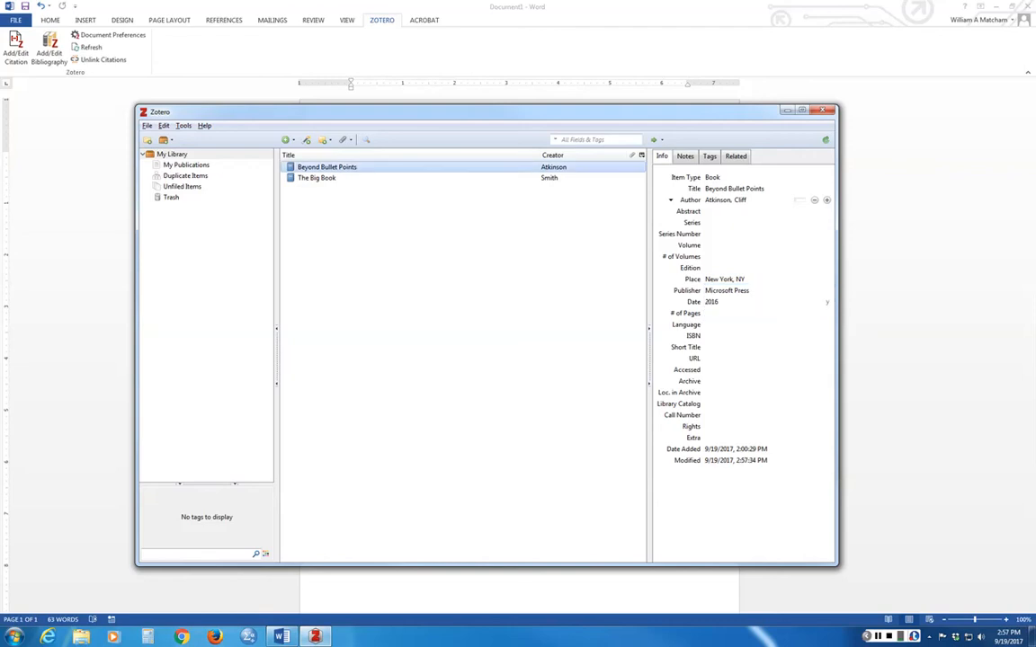
left_click_drag(486, 111, 0, 113)
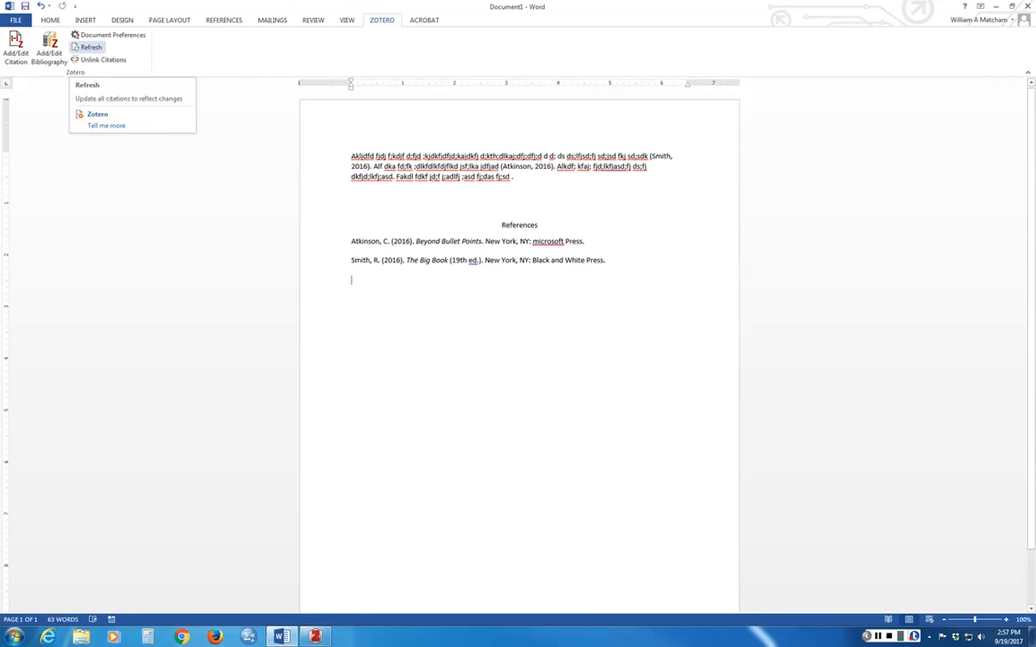
left_click(88, 47)
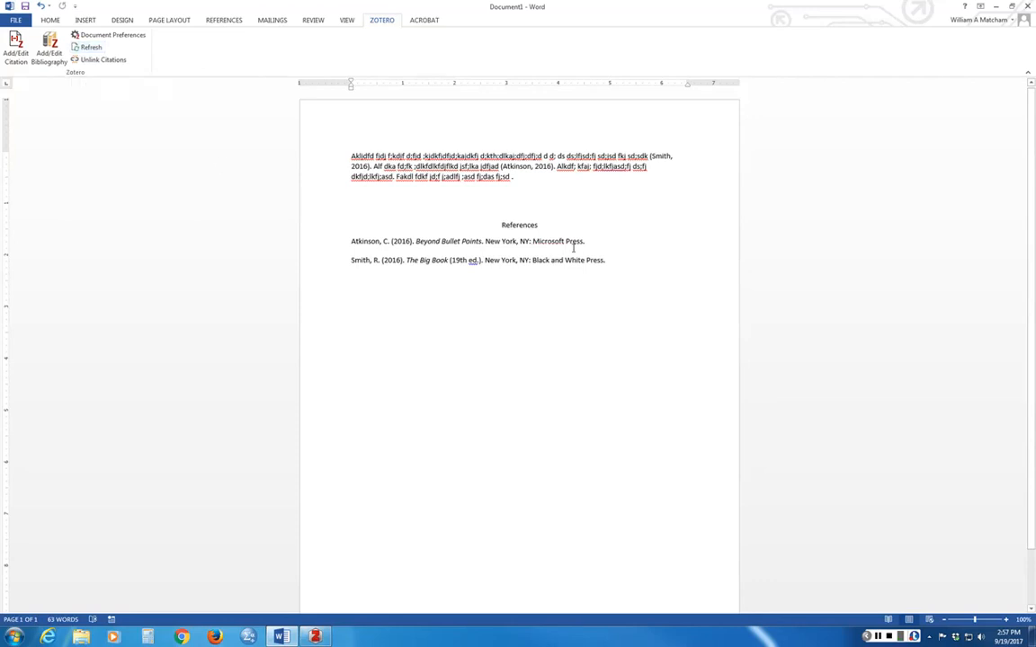